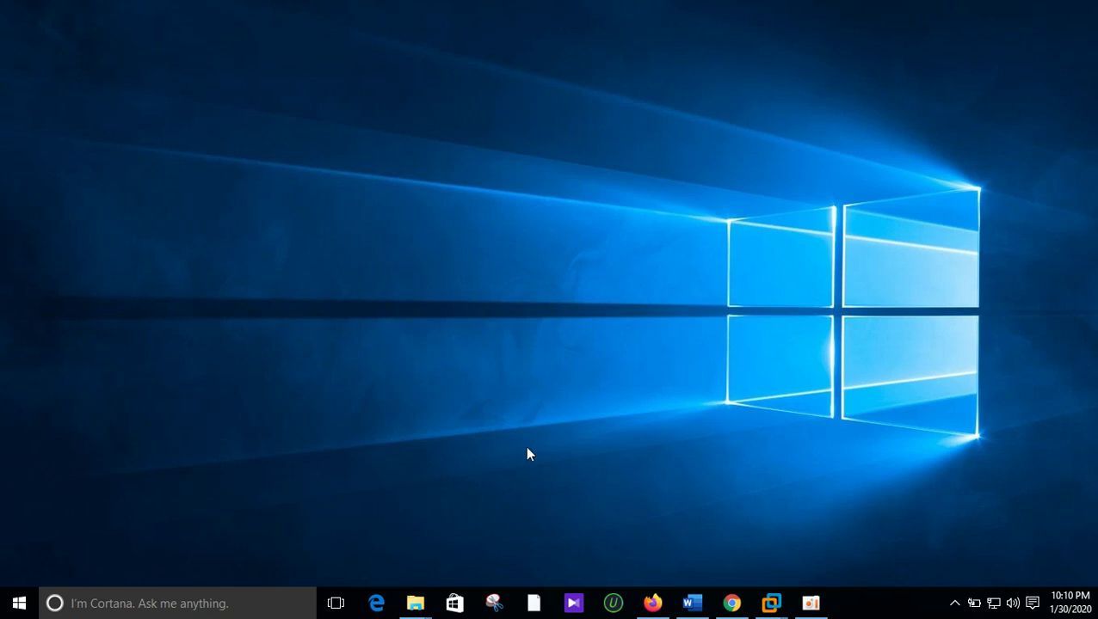
click(129, 611)
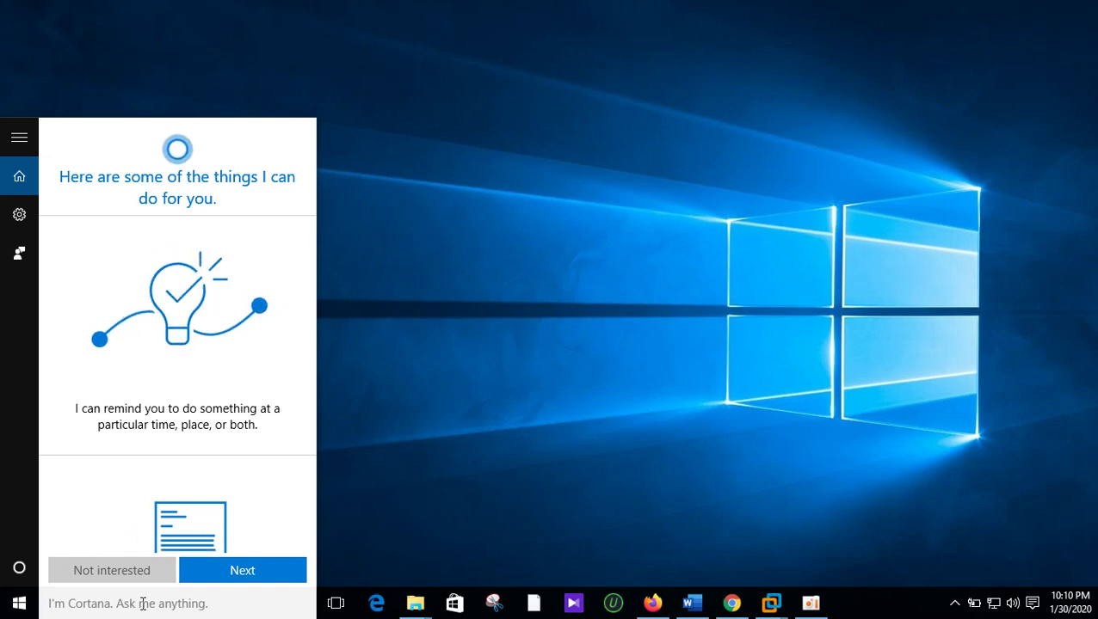
text(cro)
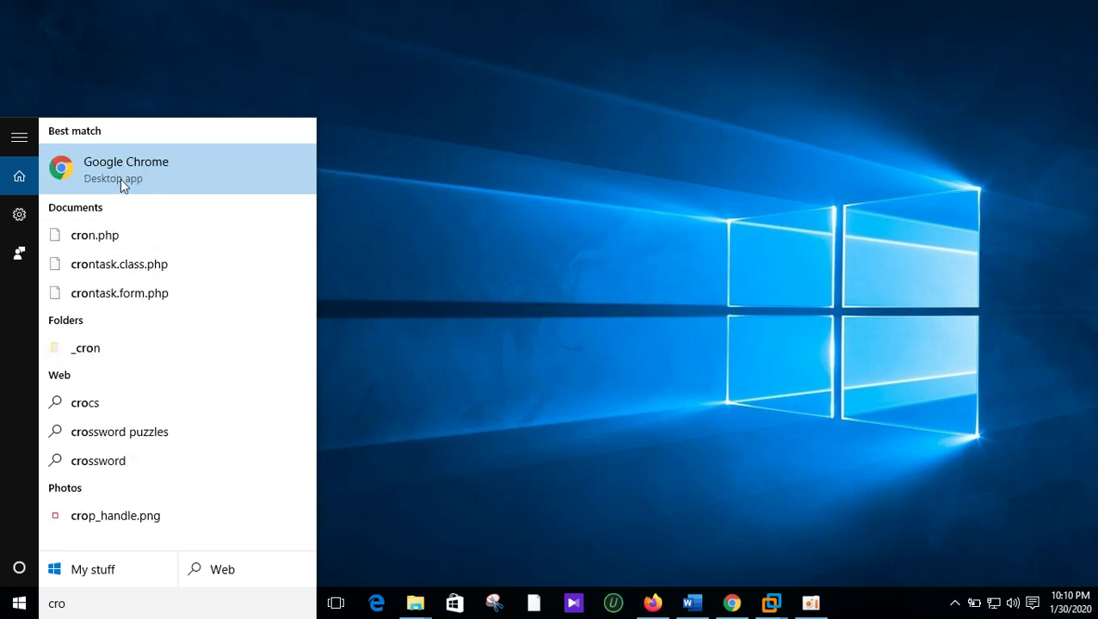
click(120, 178)
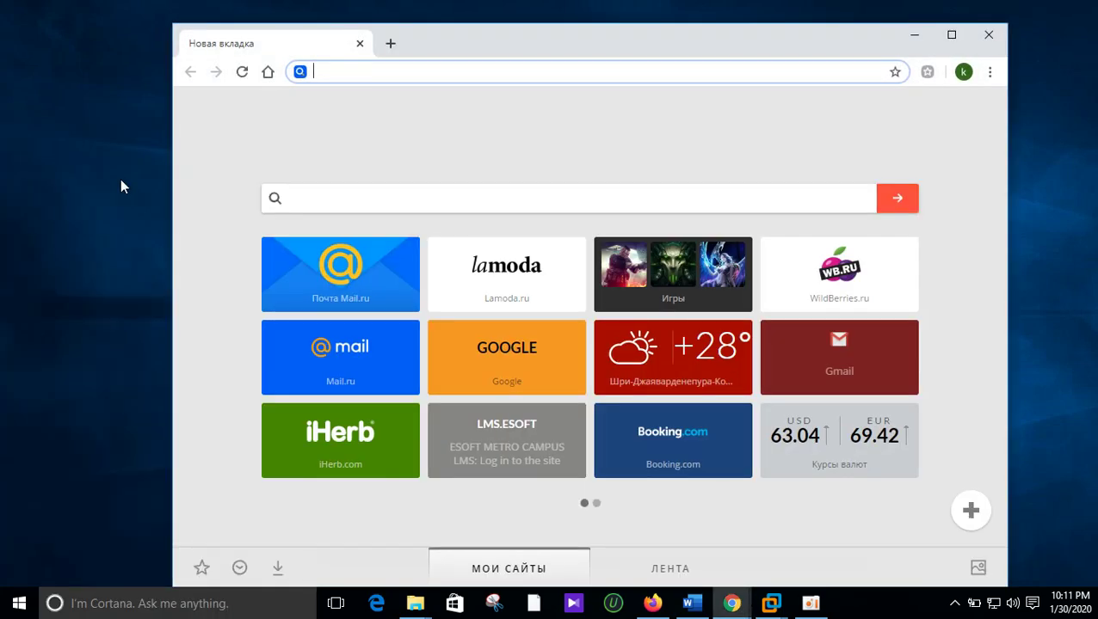
click(951, 36)
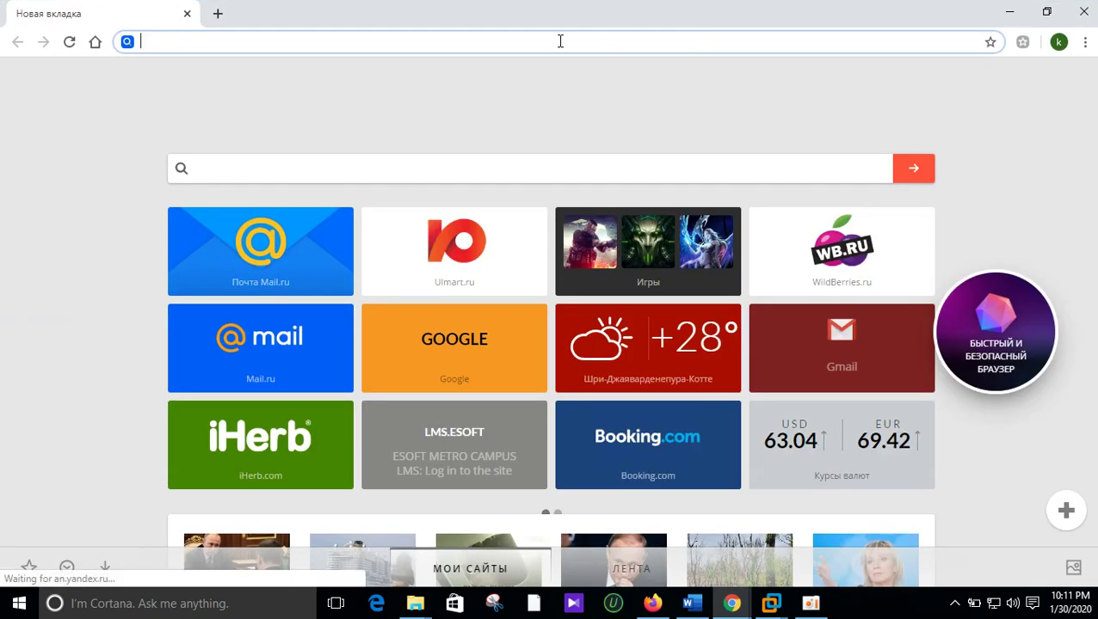
text(ww)
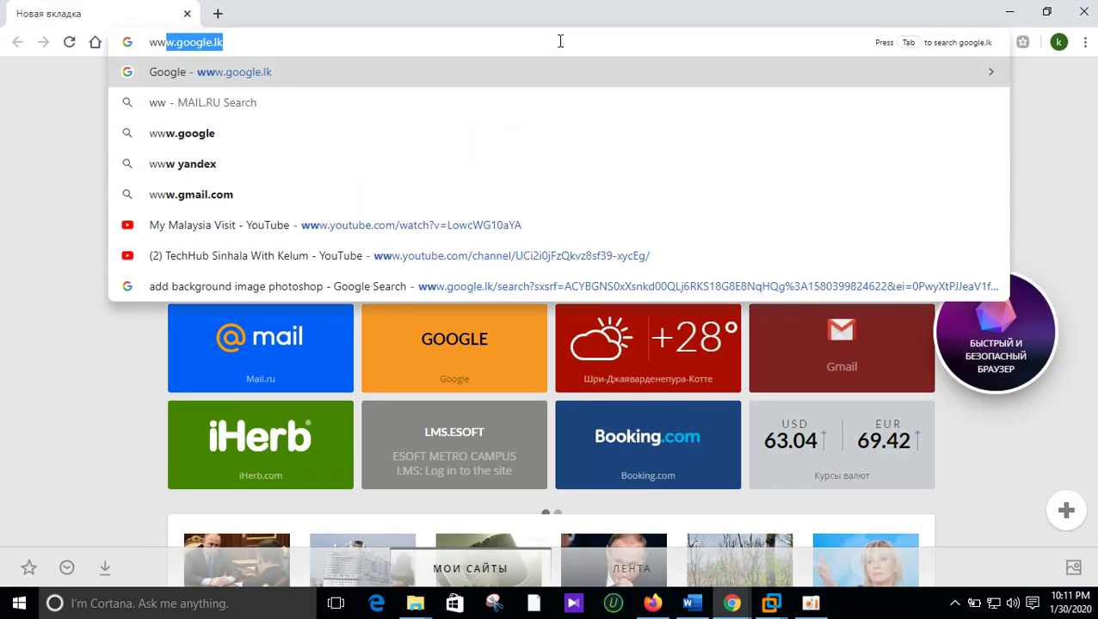
key(Return)
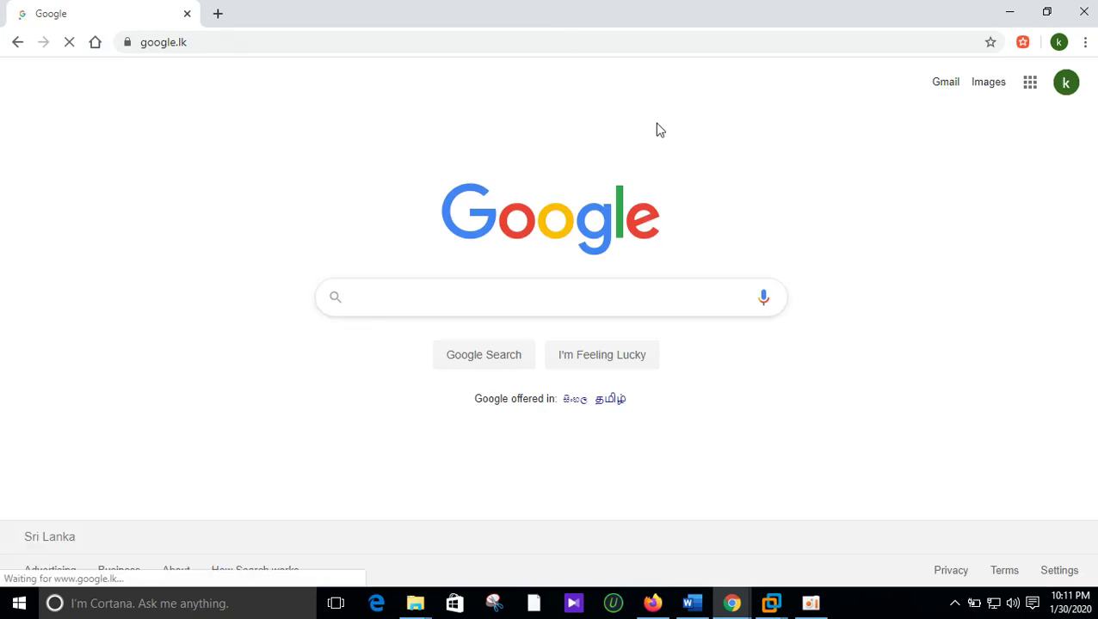
Search Google for rufus and open the official rufus.ie website
text(rufus)
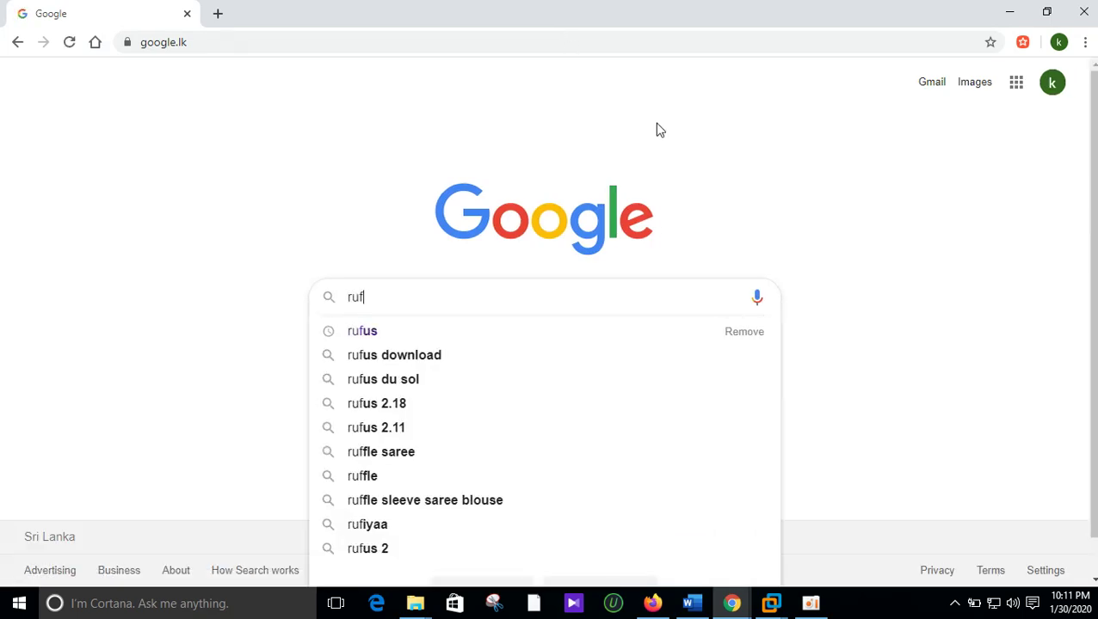
click(362, 333)
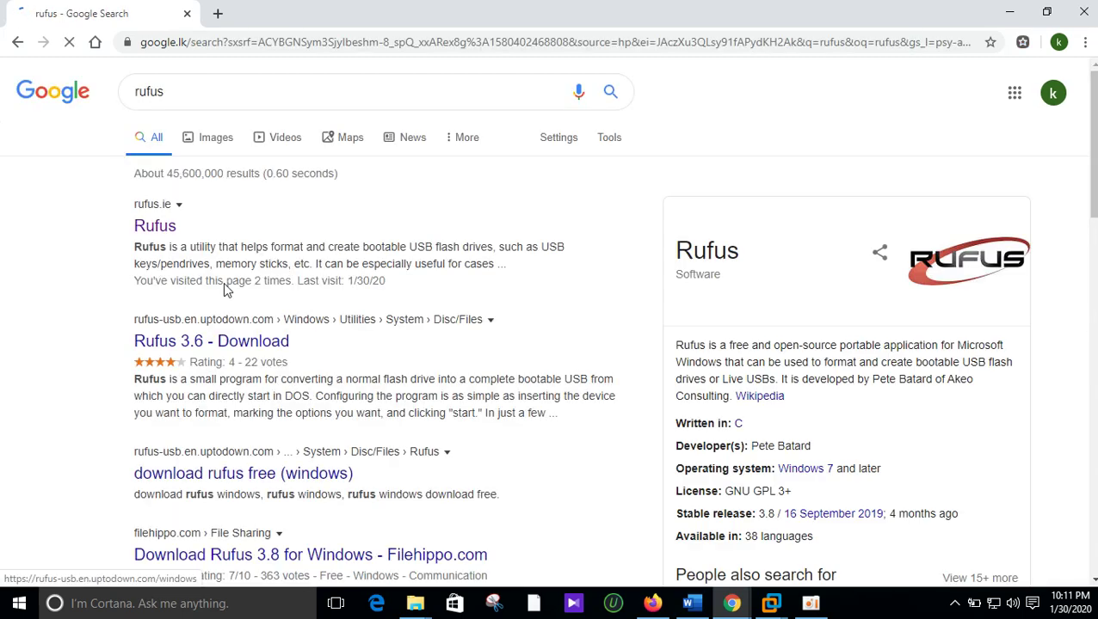
click(138, 226)
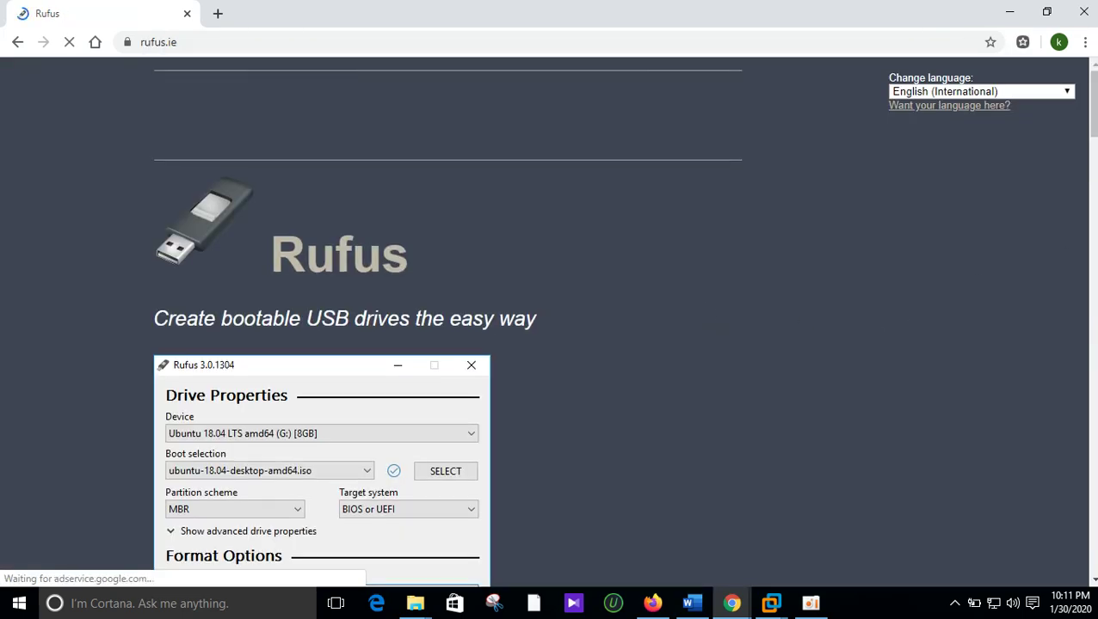
Download Rufus 3.8 from the site's Download section and show the downloaded file in its folder
drag(1094, 112, 1094, 234)
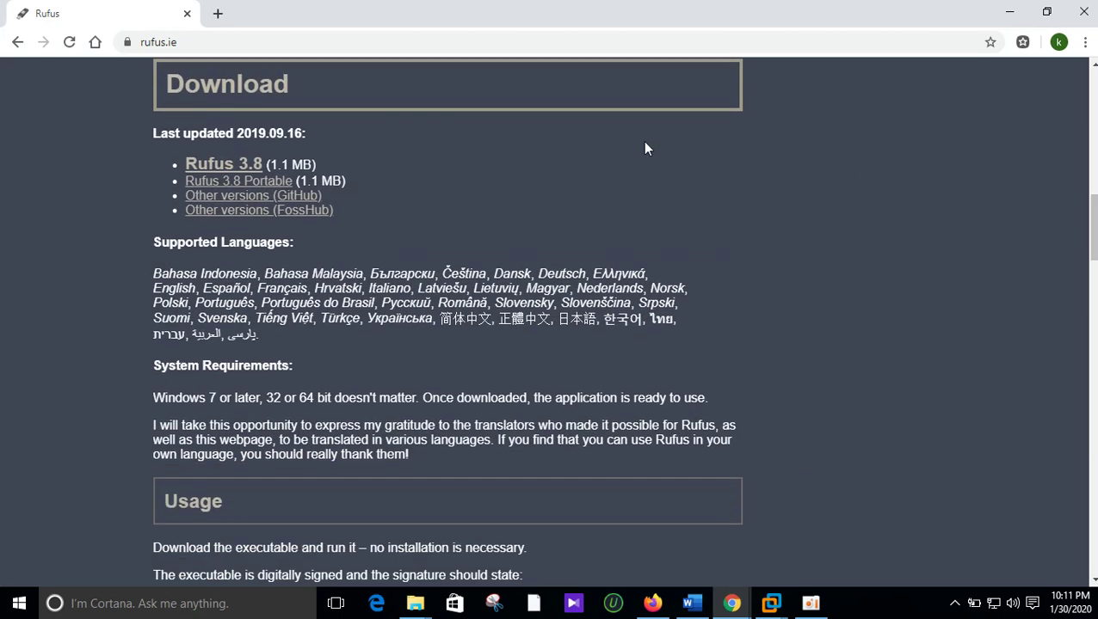
click(247, 168)
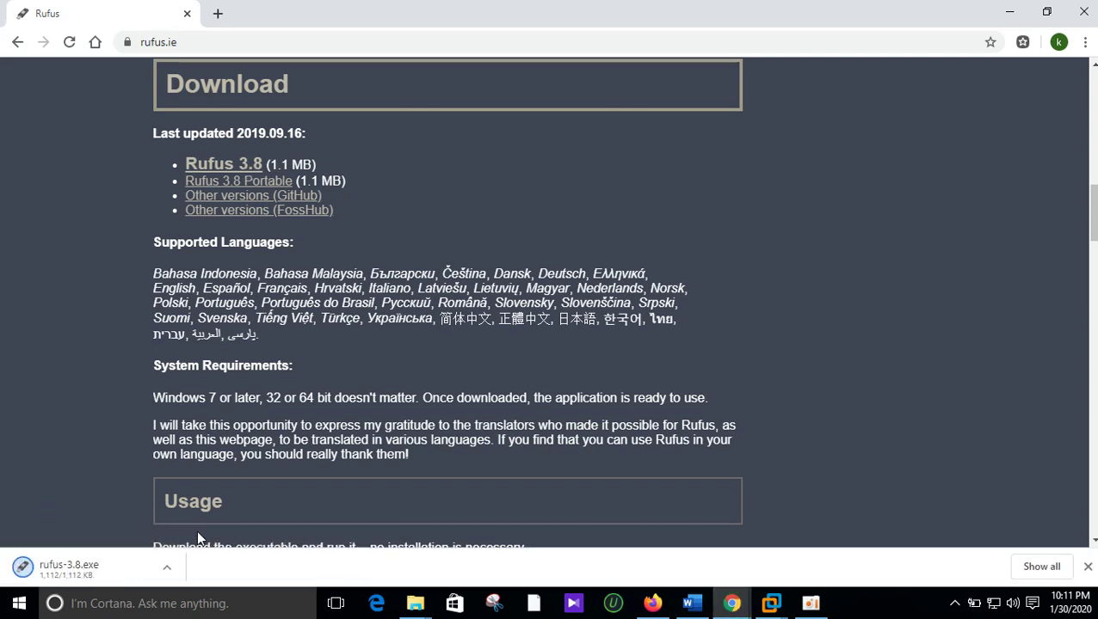
click(167, 567)
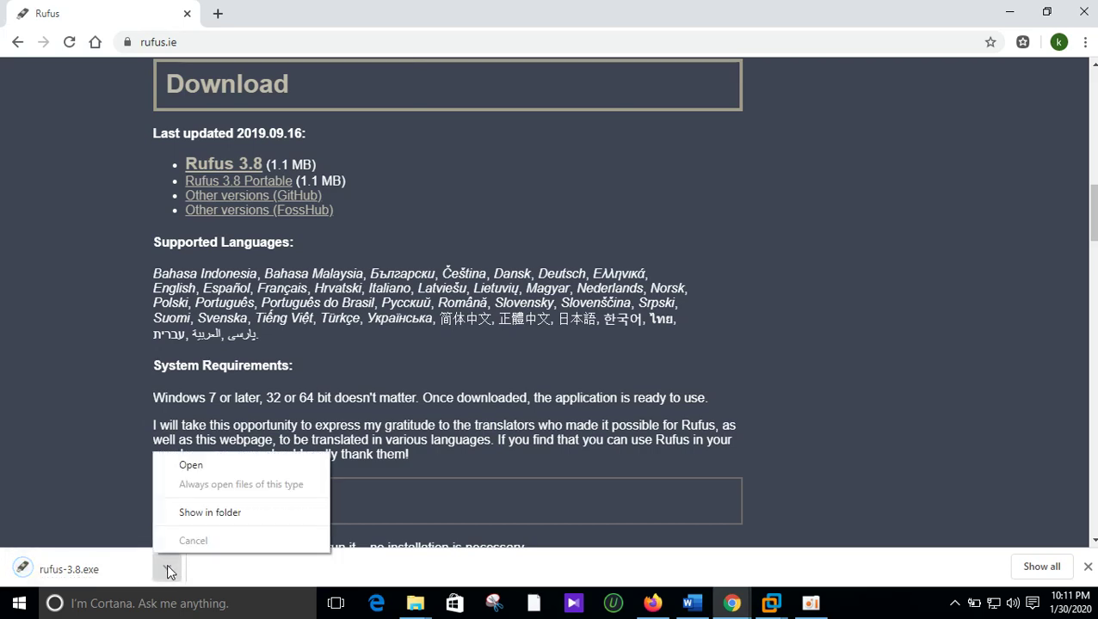
click(209, 514)
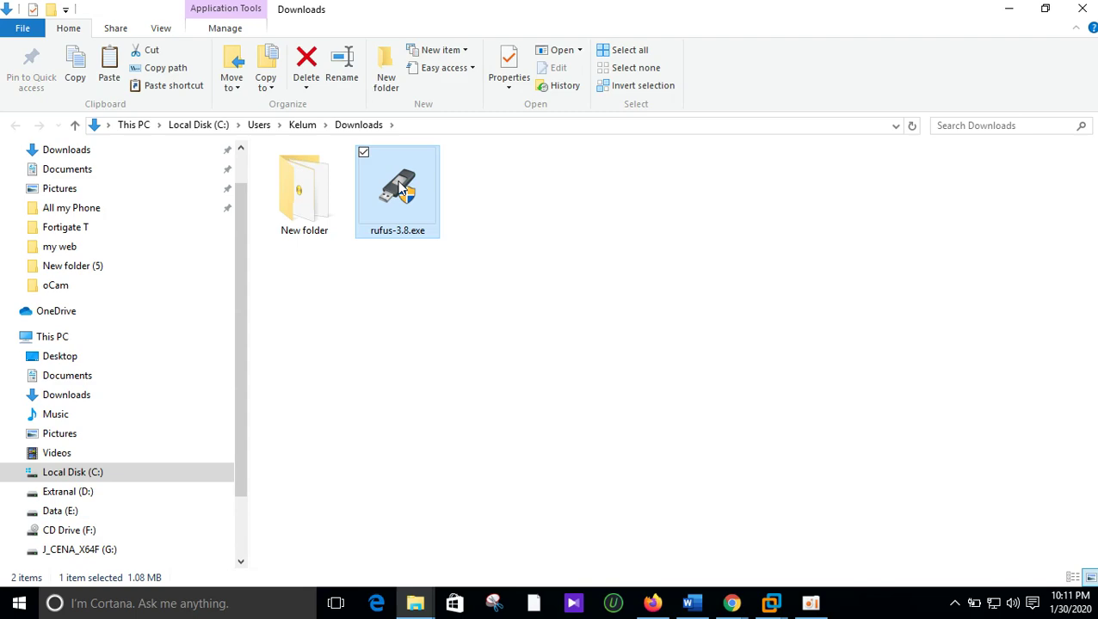
Run rufus-3.8.exe from the Downloads folder and minimize the windows behind Rufus
double_click(398, 188)
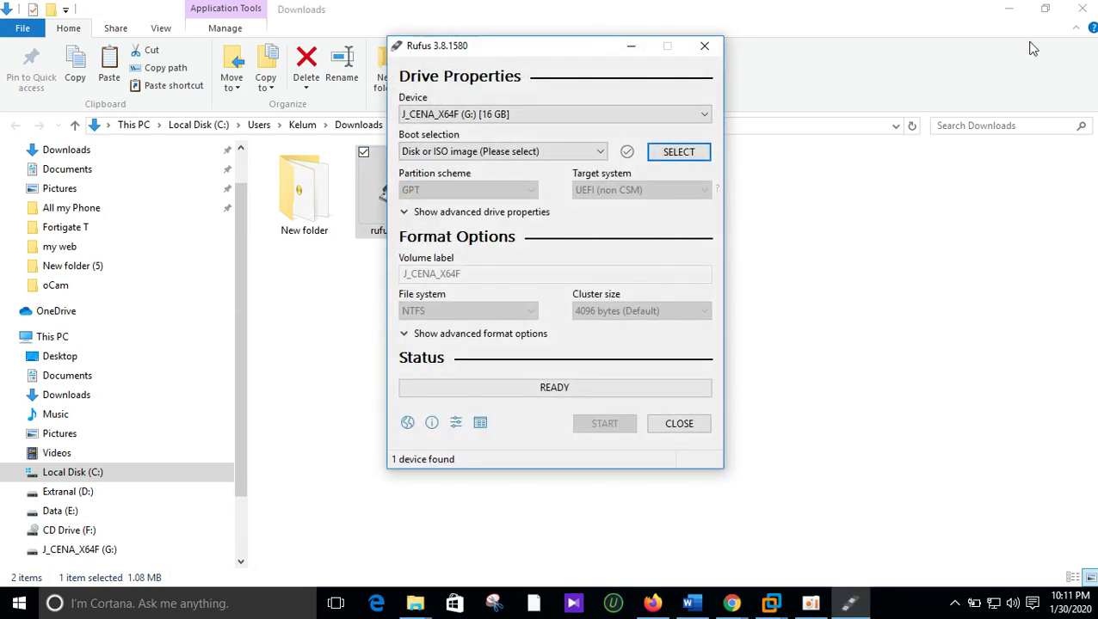
click(1012, 7)
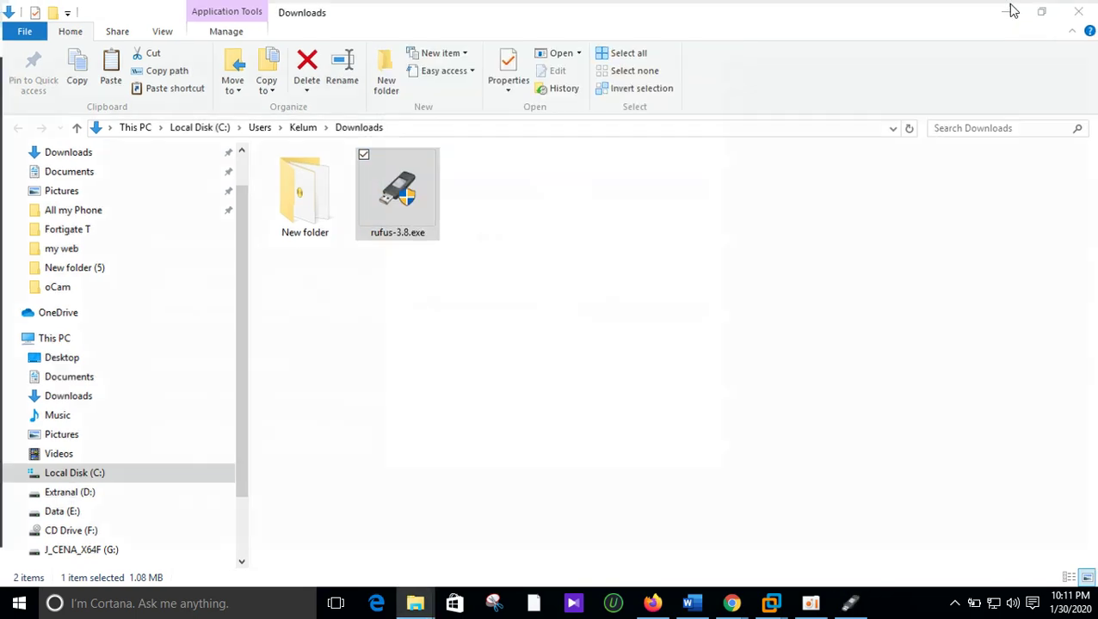
click(1002, 17)
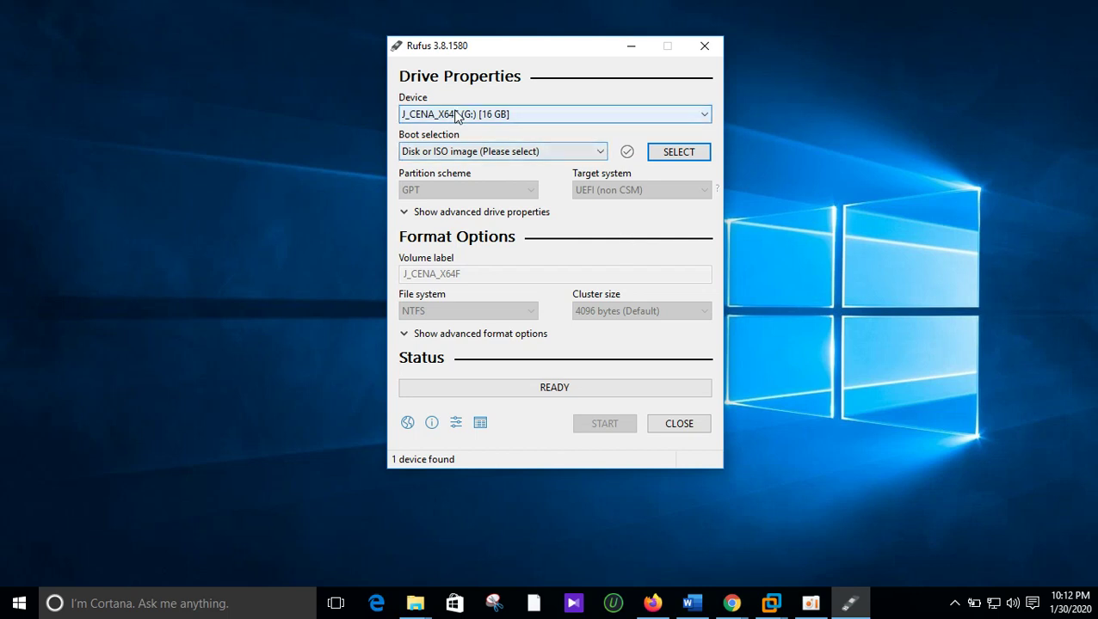
Choose J_CENA_X64F (G:) [16 GB] as the device and Disk or ISO image as the boot selection
click(511, 115)
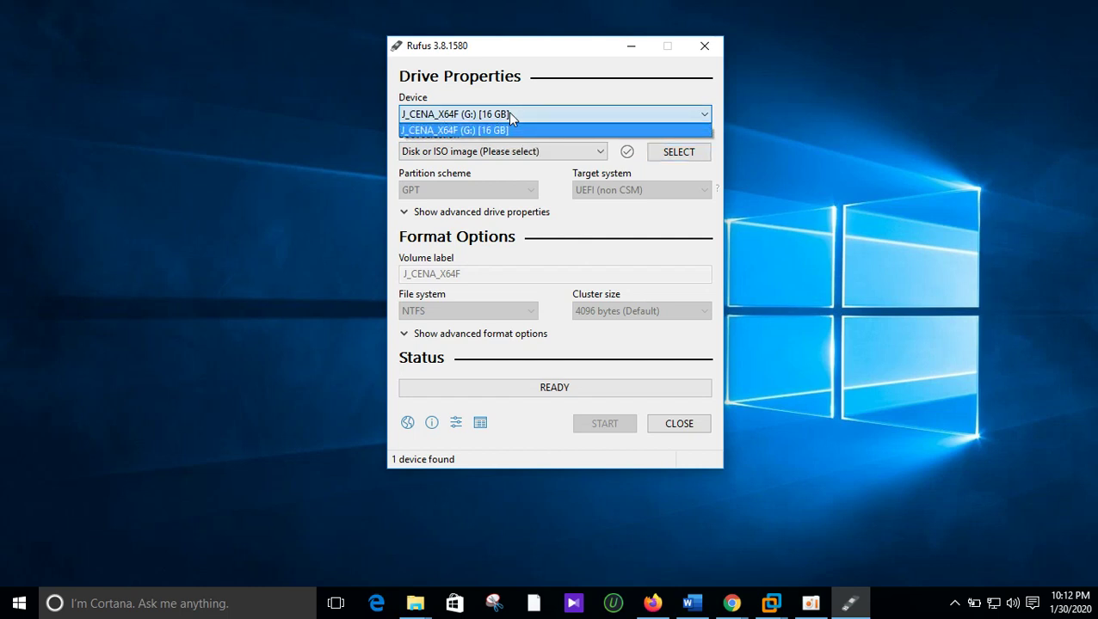
click(497, 130)
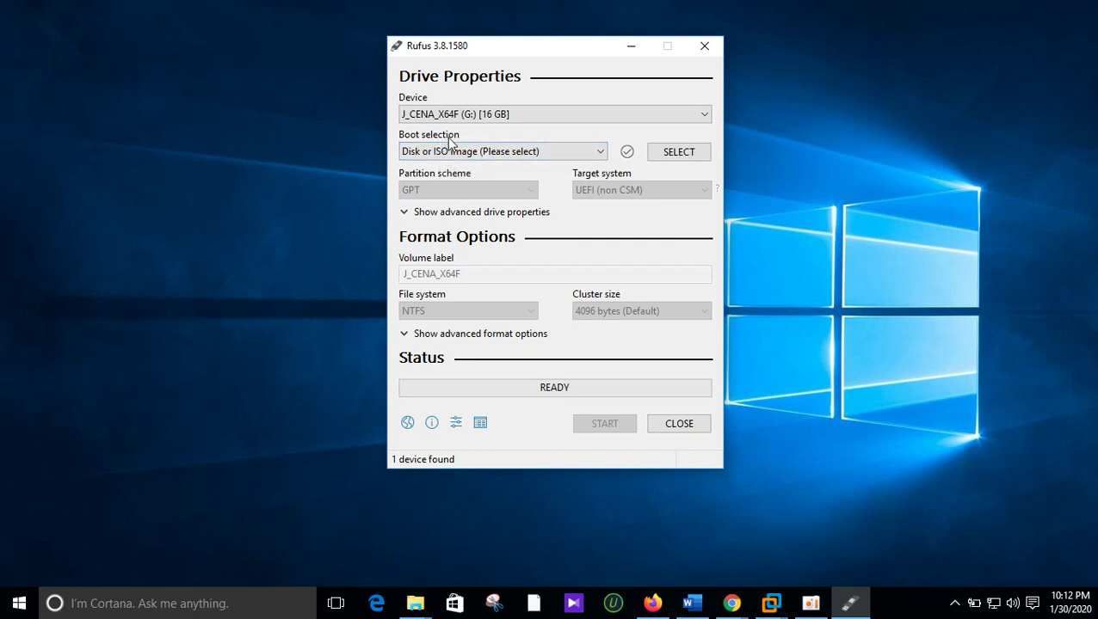
click(601, 151)
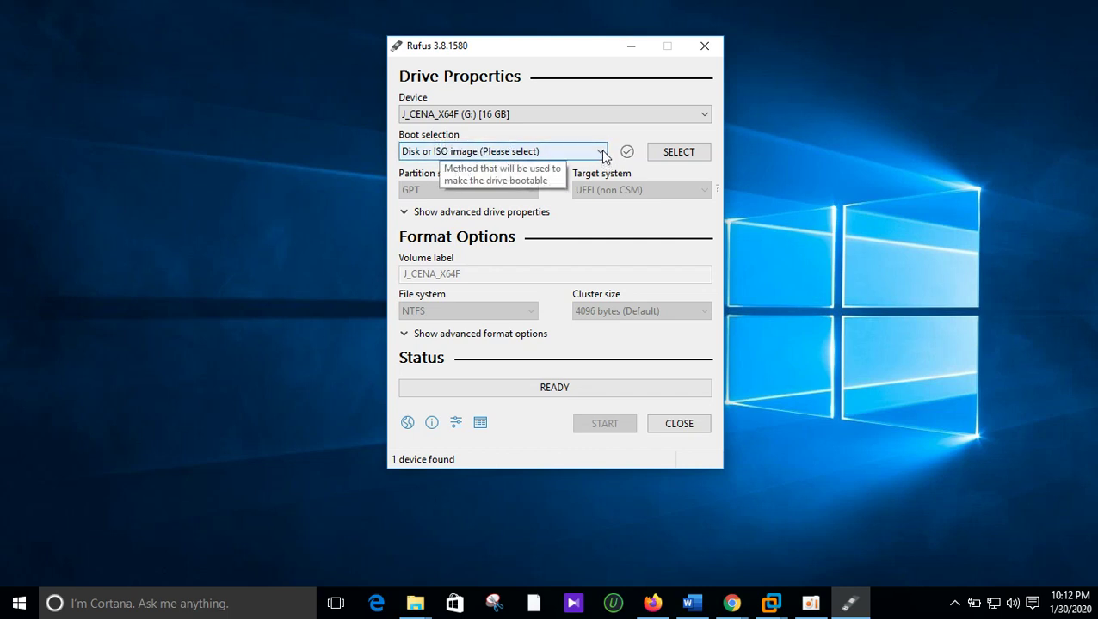
click(601, 152)
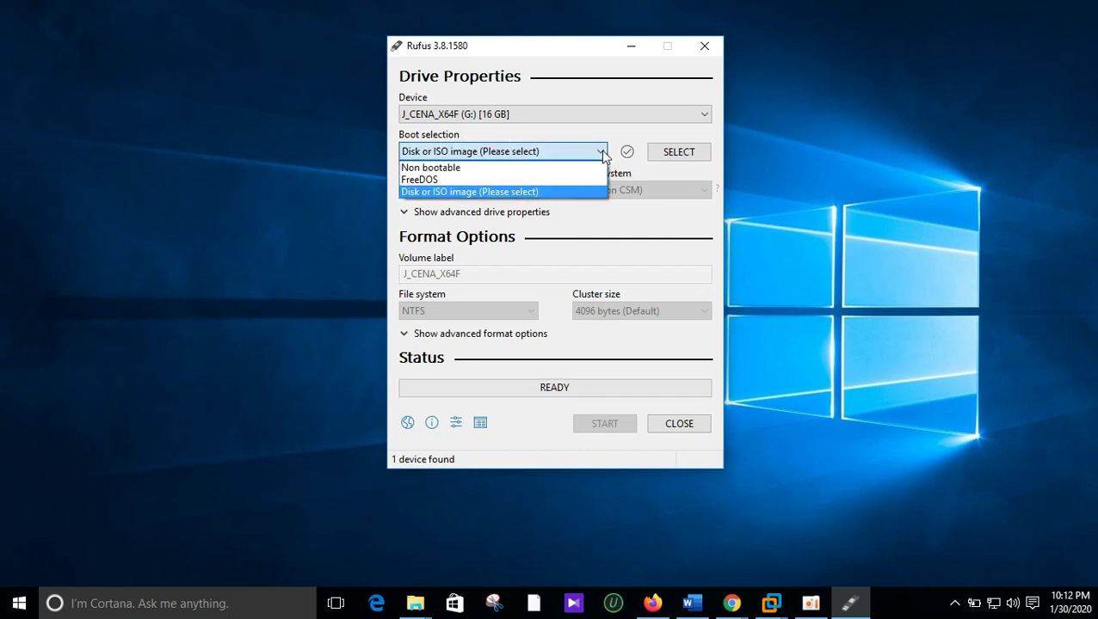
click(495, 195)
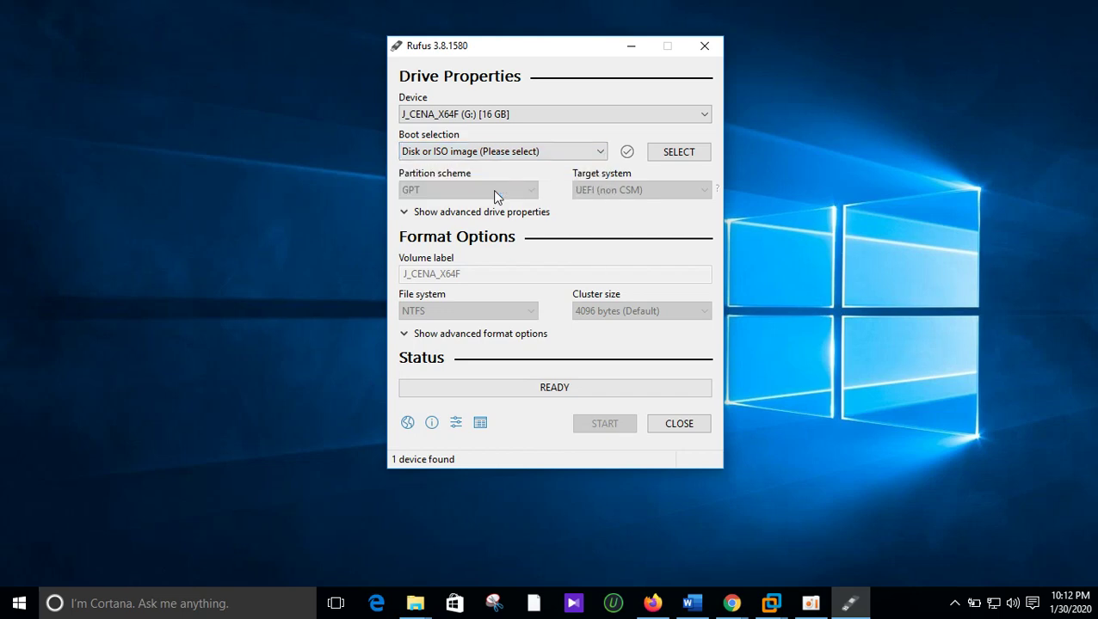
Load the image 18) Windows 10 Enterprise x64 (DVD).iso from the IMAGES folder on drive E as the boot image
click(676, 154)
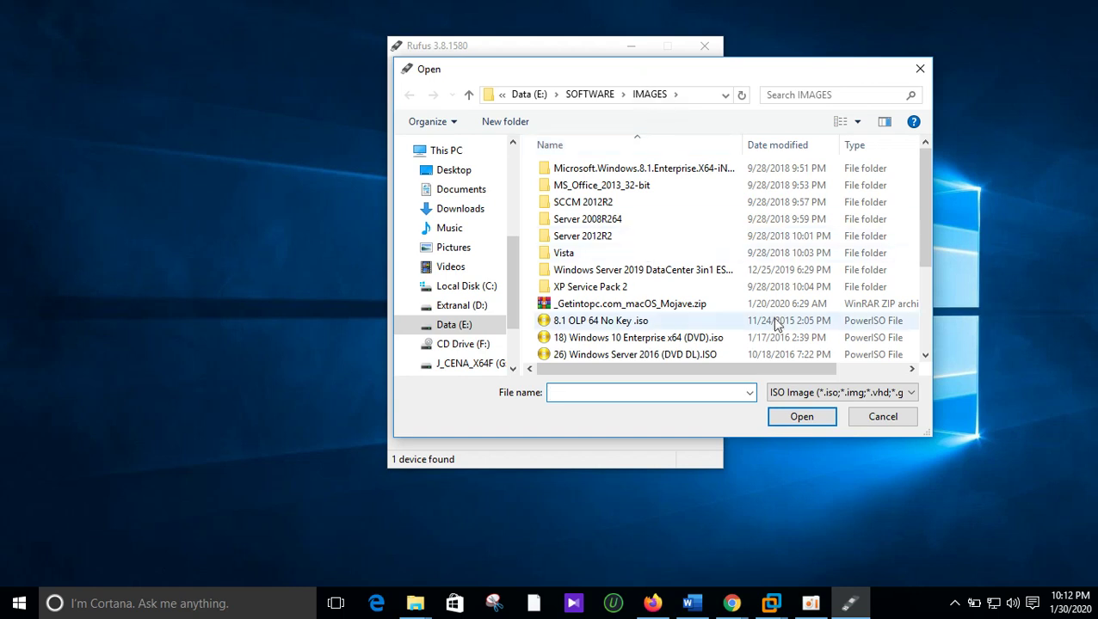
click(924, 358)
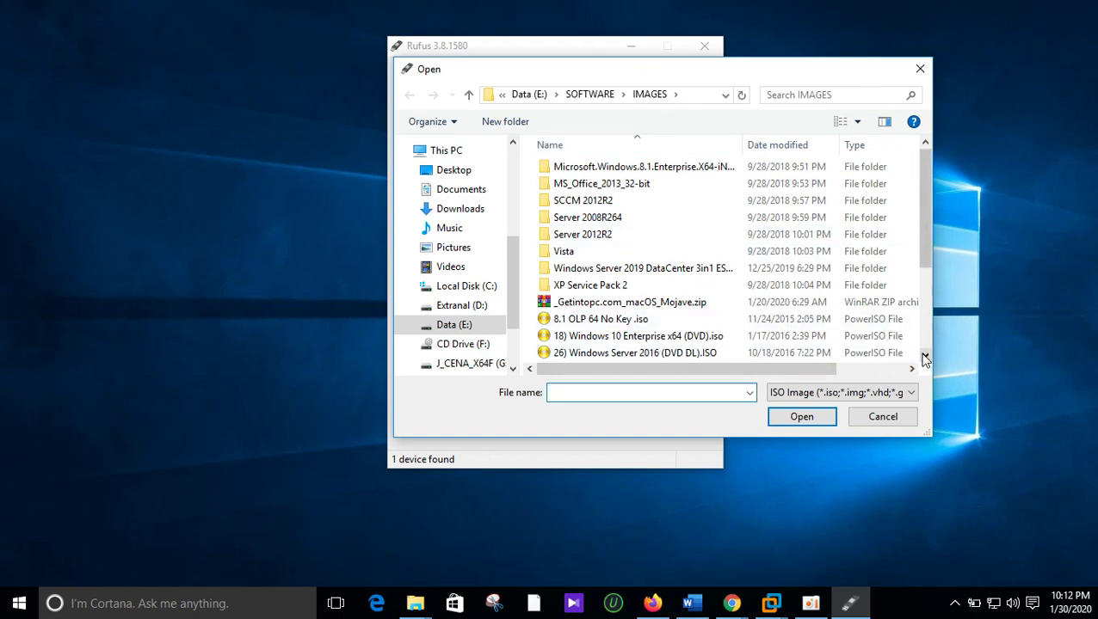
click(925, 358)
click(925, 358)
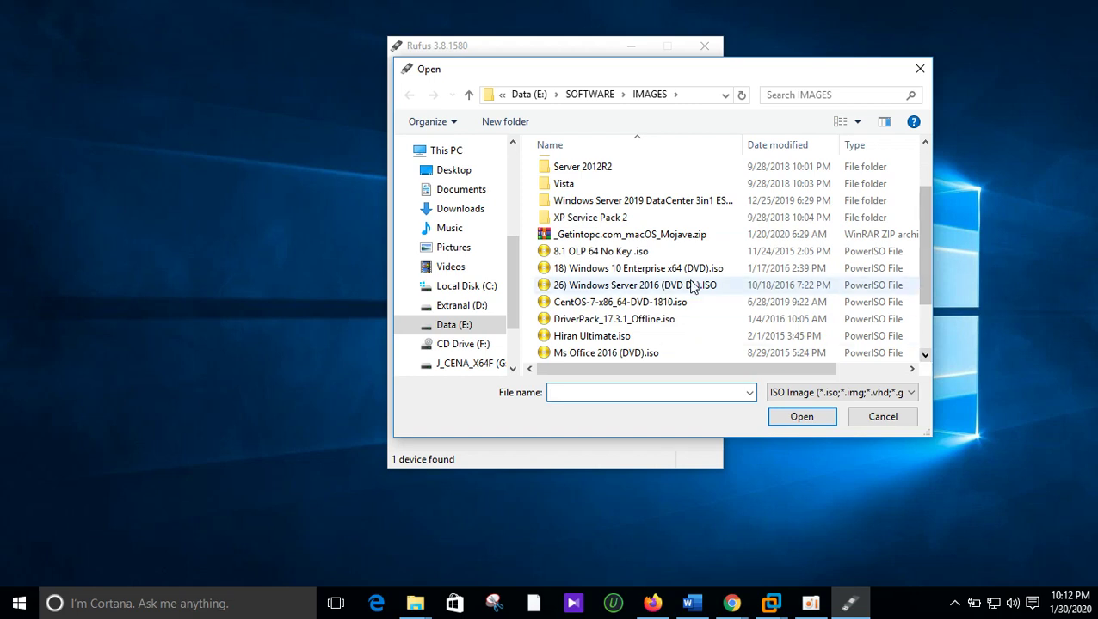
click(593, 274)
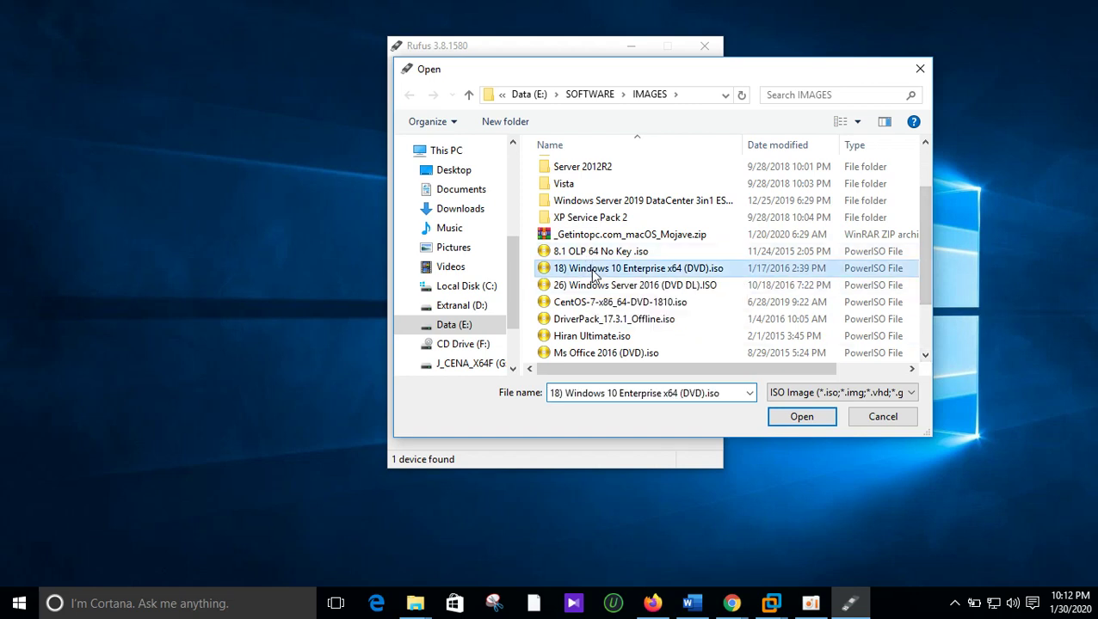
click(799, 418)
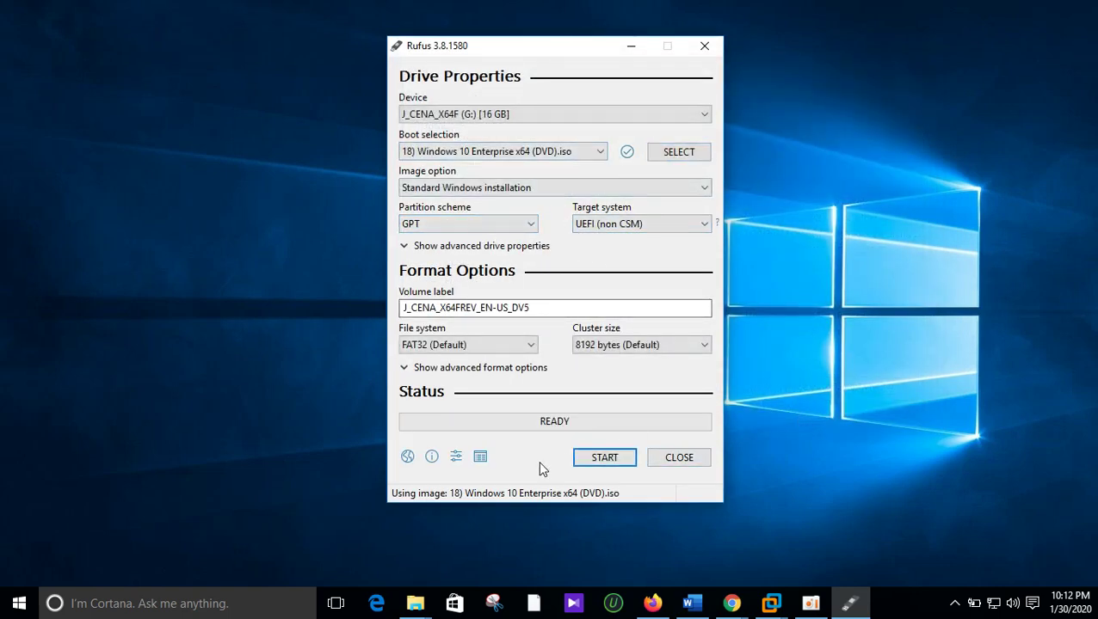
Write the Windows 10 image to the USB drive, accepting the erasure of its data, and close Rufus once finished
click(594, 461)
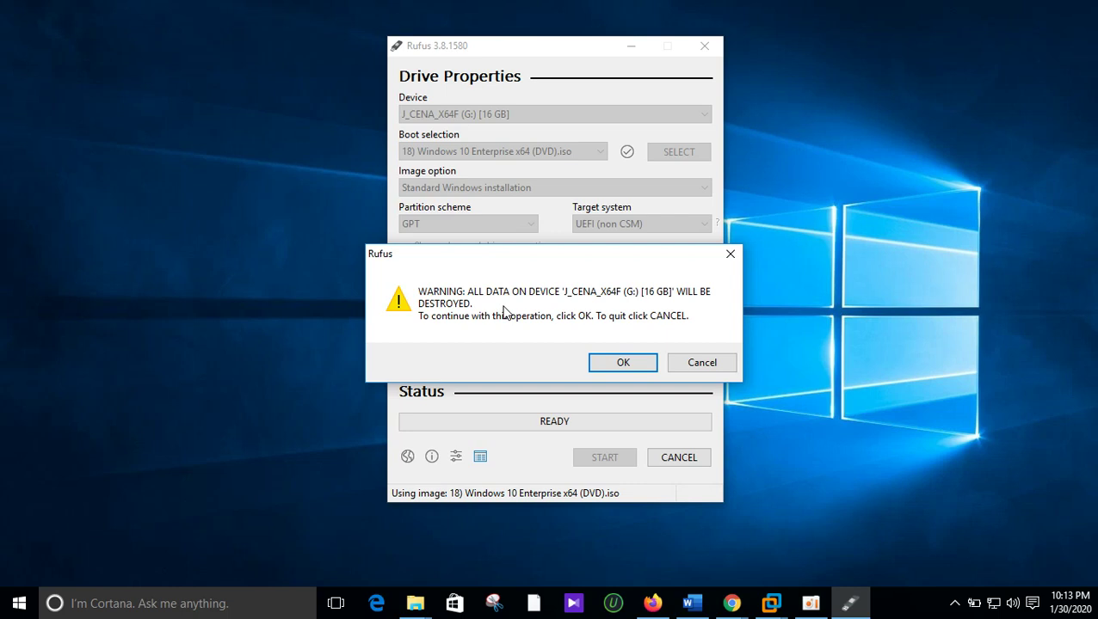
click(621, 365)
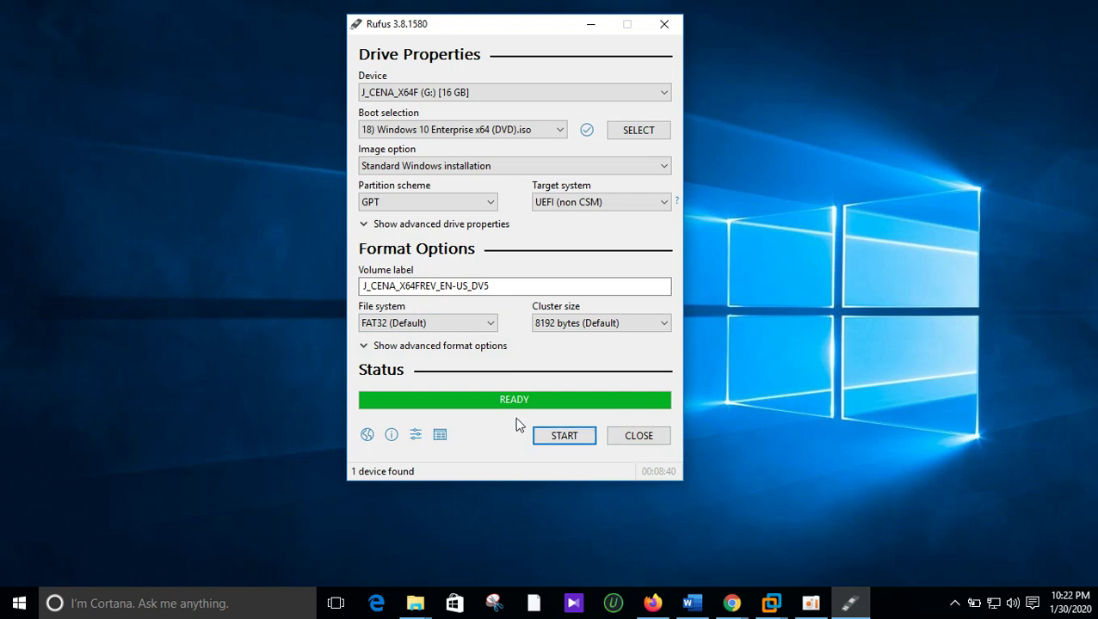
click(637, 436)
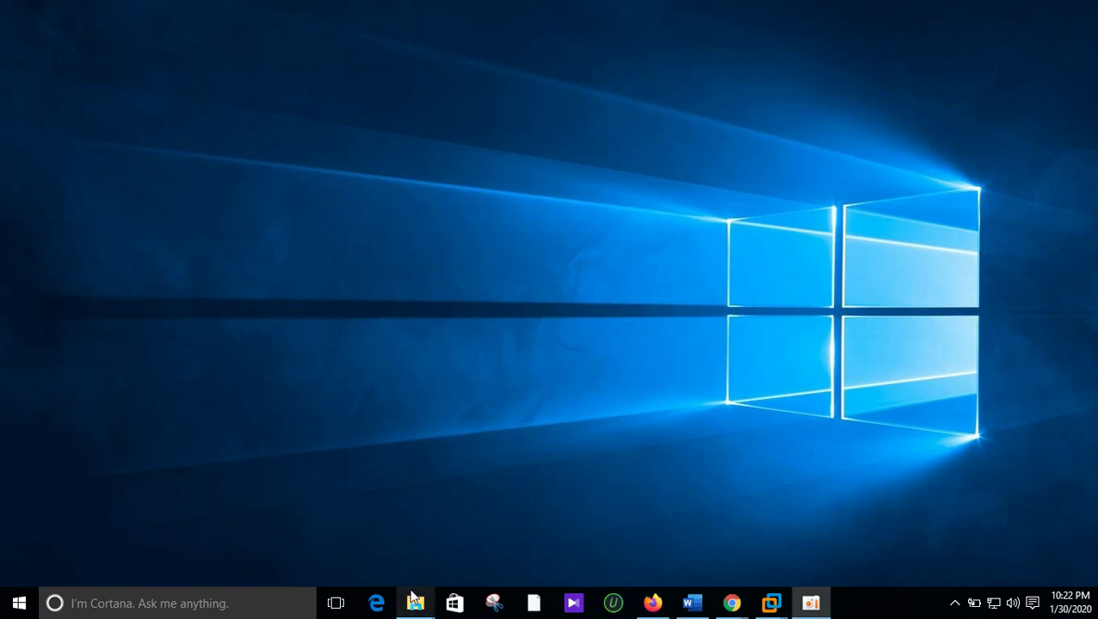
Find This PC through the Windows search and open it
mouse_move(414, 604)
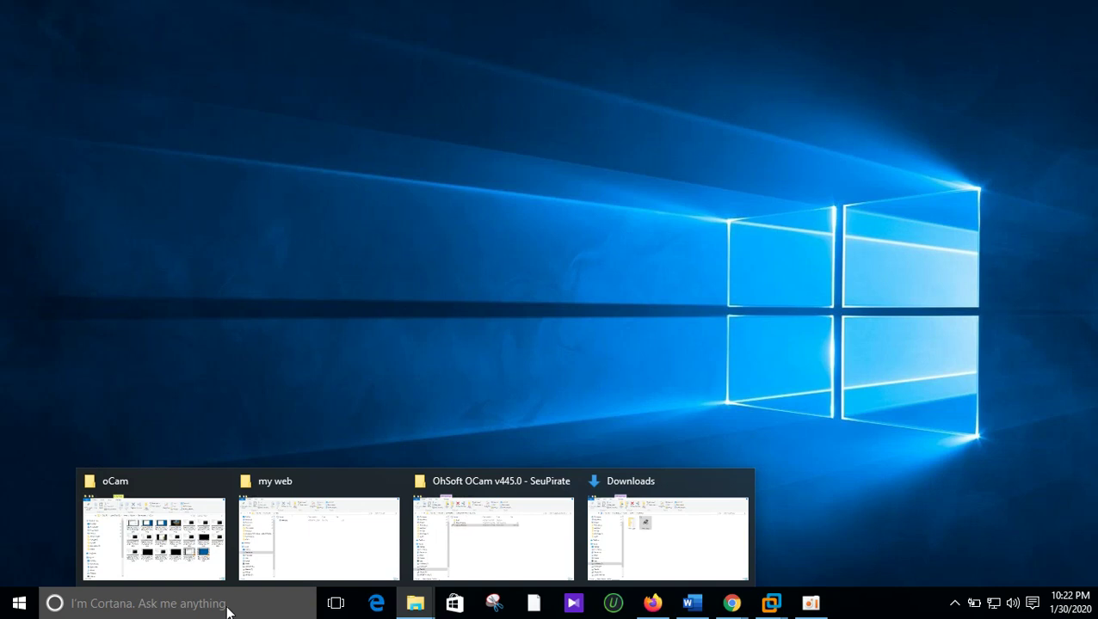
click(228, 611)
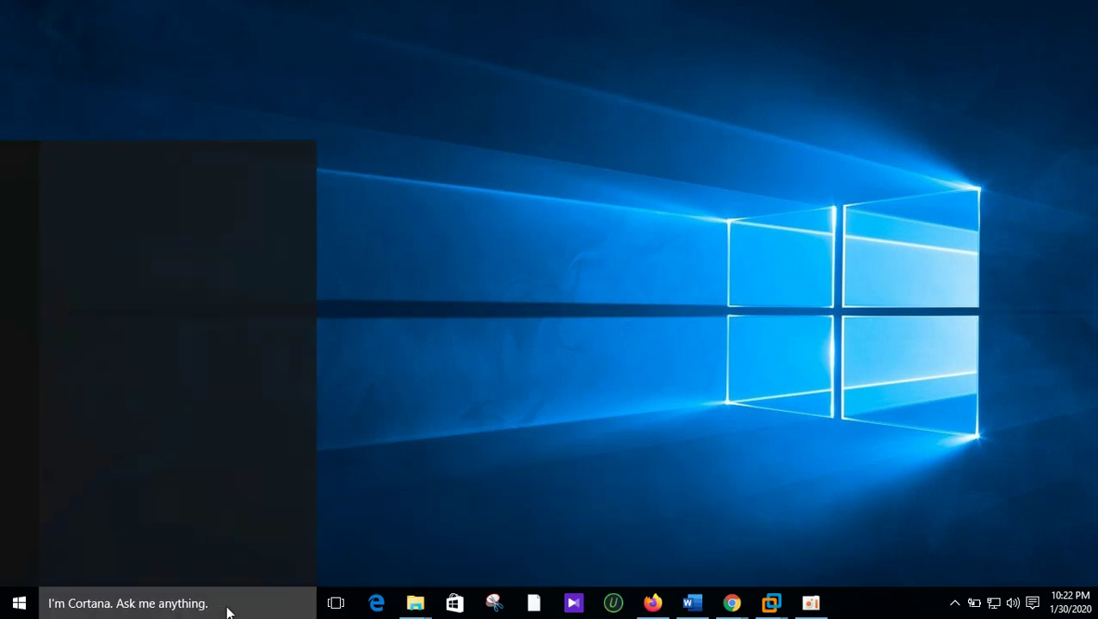
text(t)
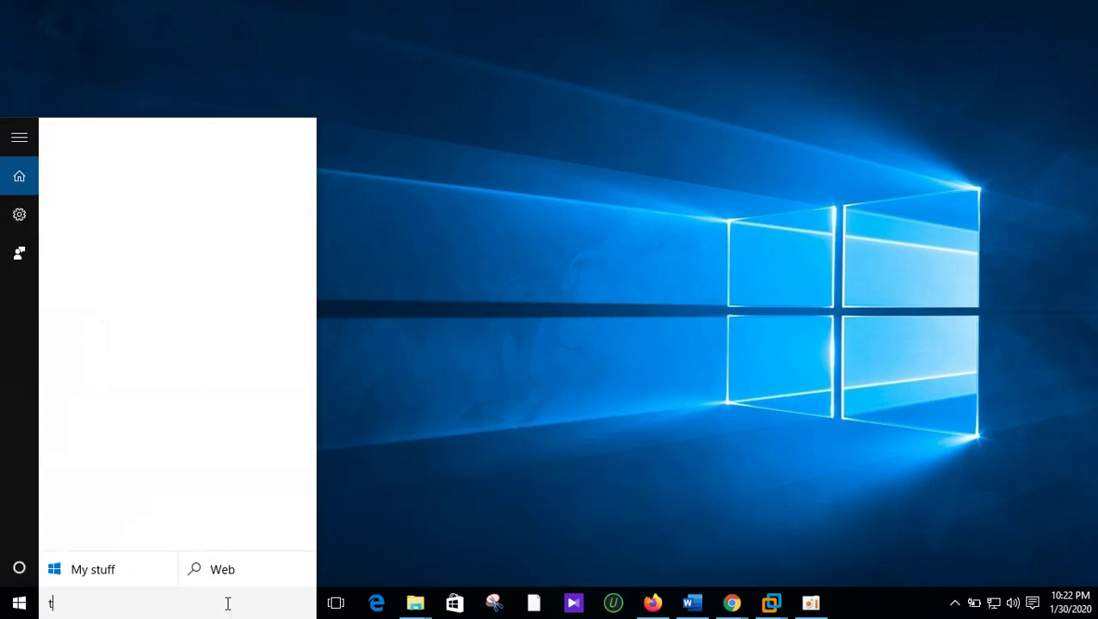
text(hia)
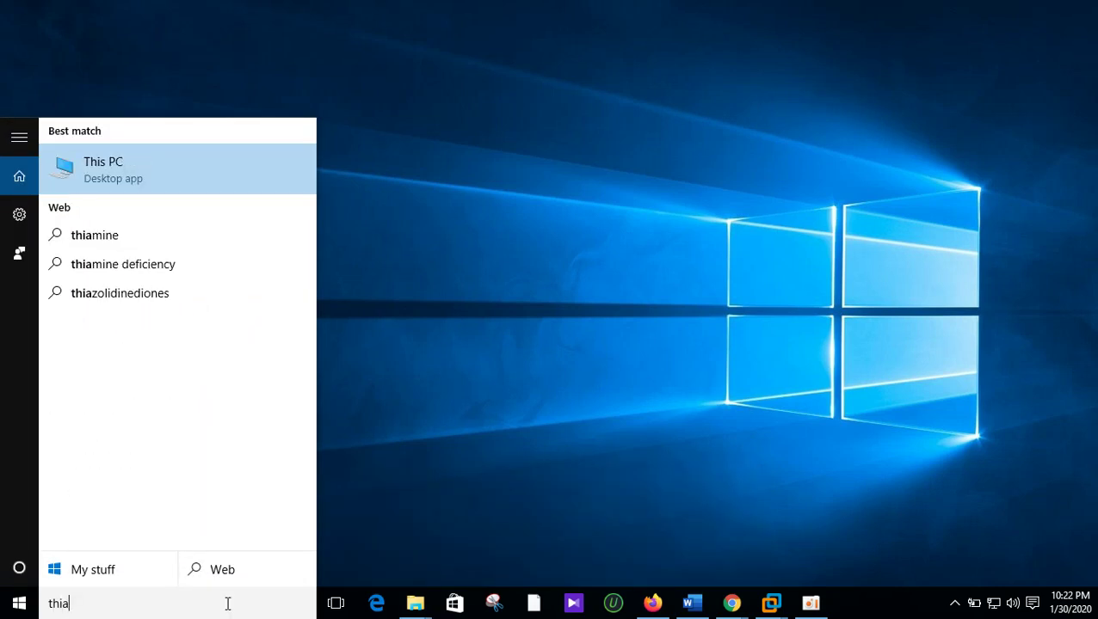
click(121, 168)
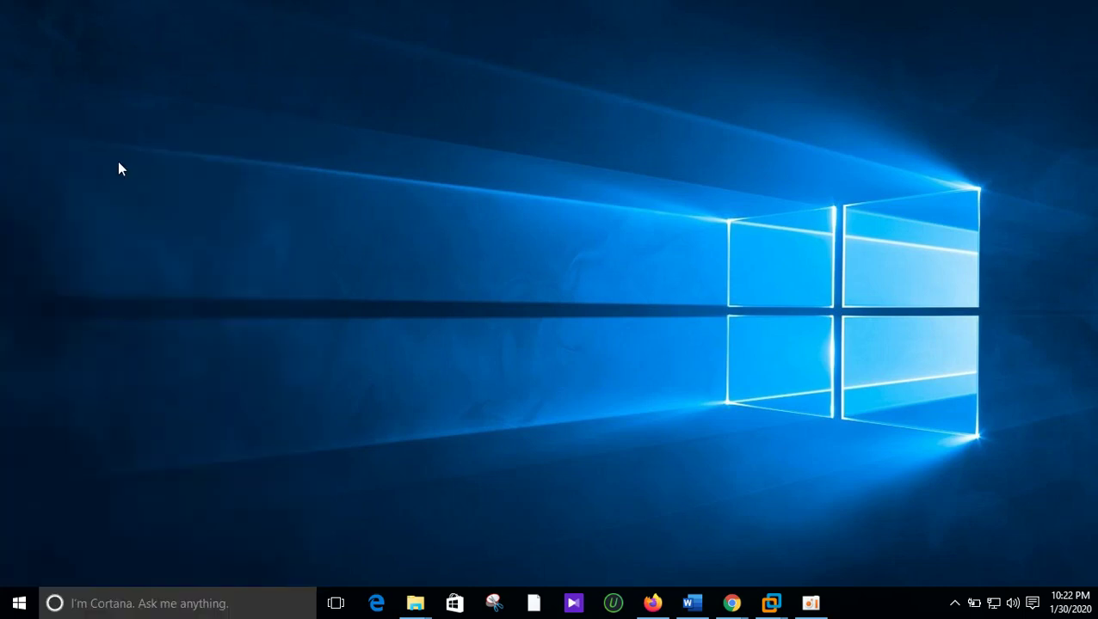